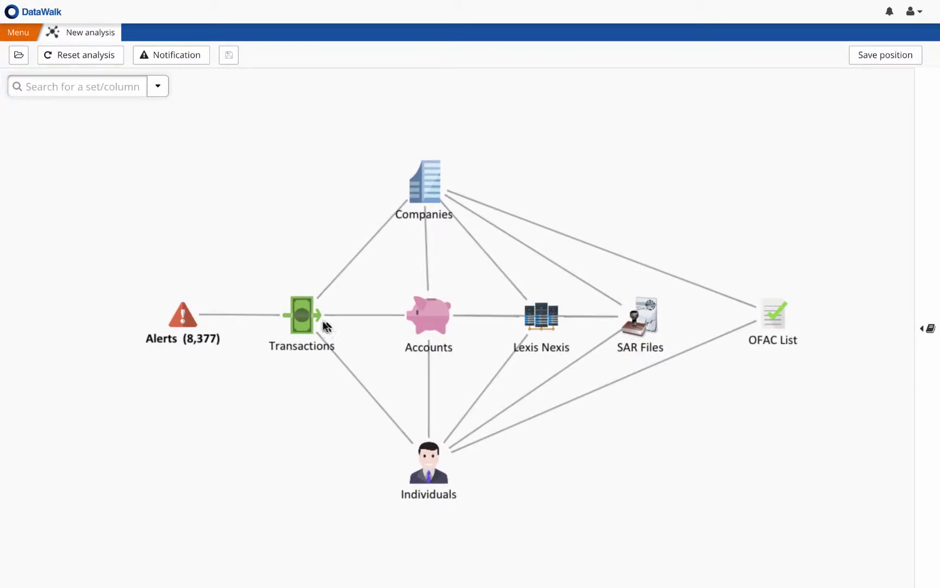
Step: Count all seven sets, e.g. Transactions 1,048,789 and OFAC List 10,837, then list saved analyses
click(303, 313)
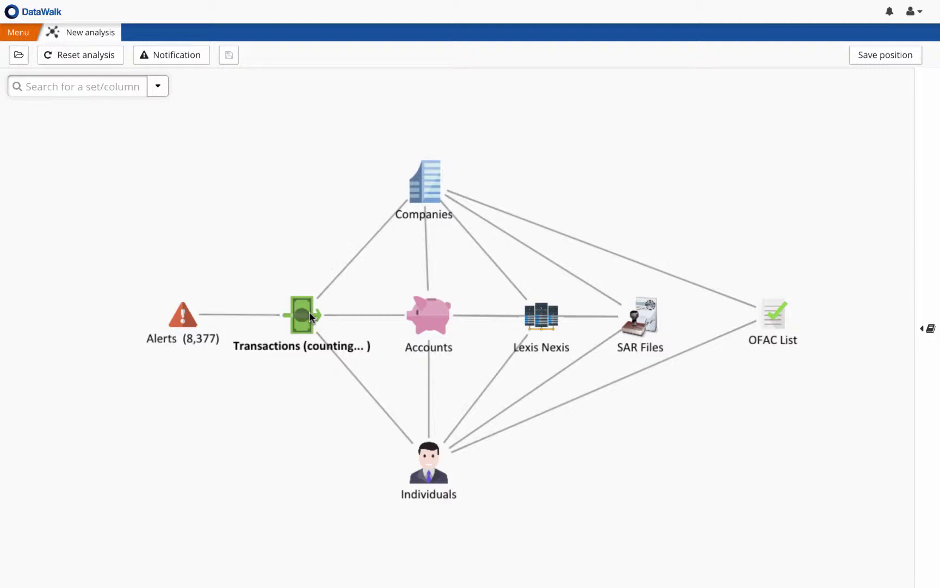
click(436, 321)
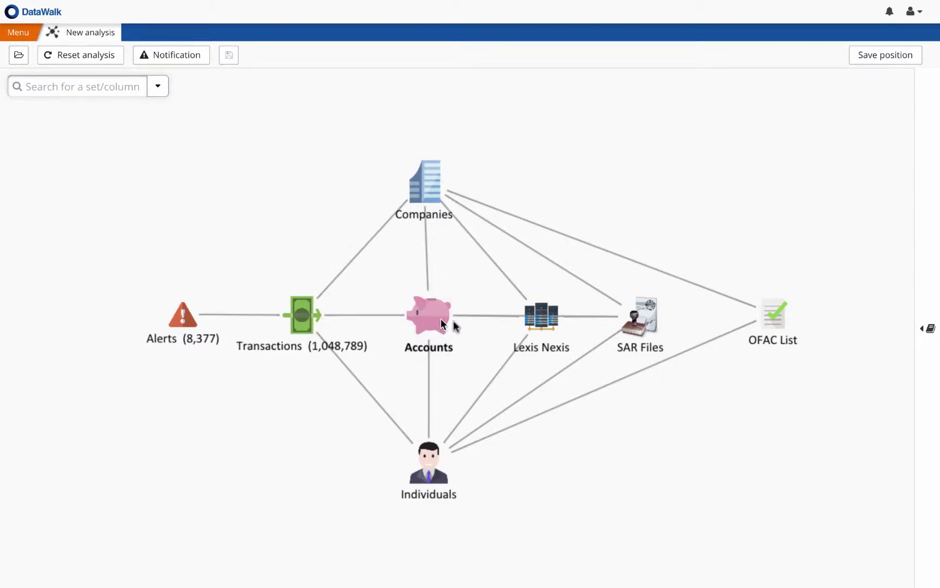
click(424, 185)
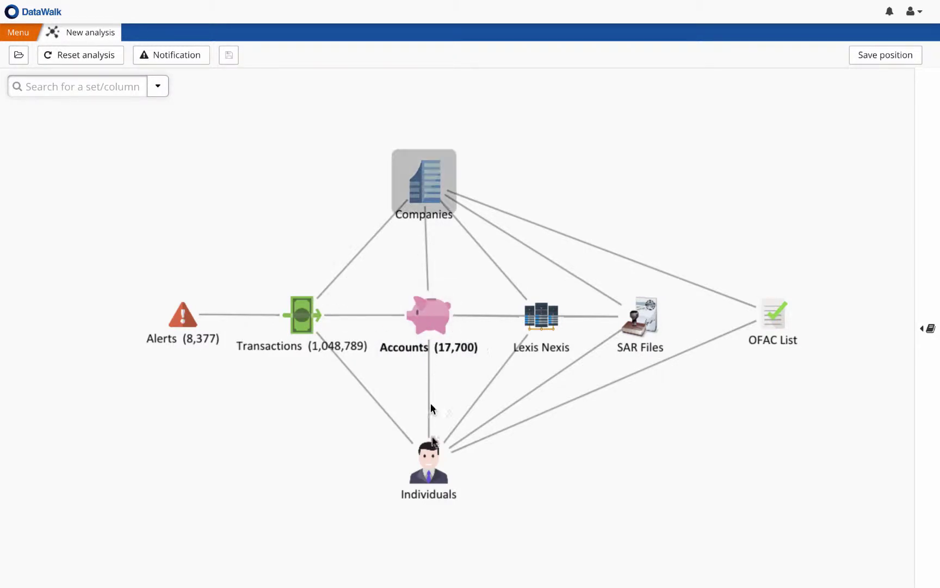
click(444, 455)
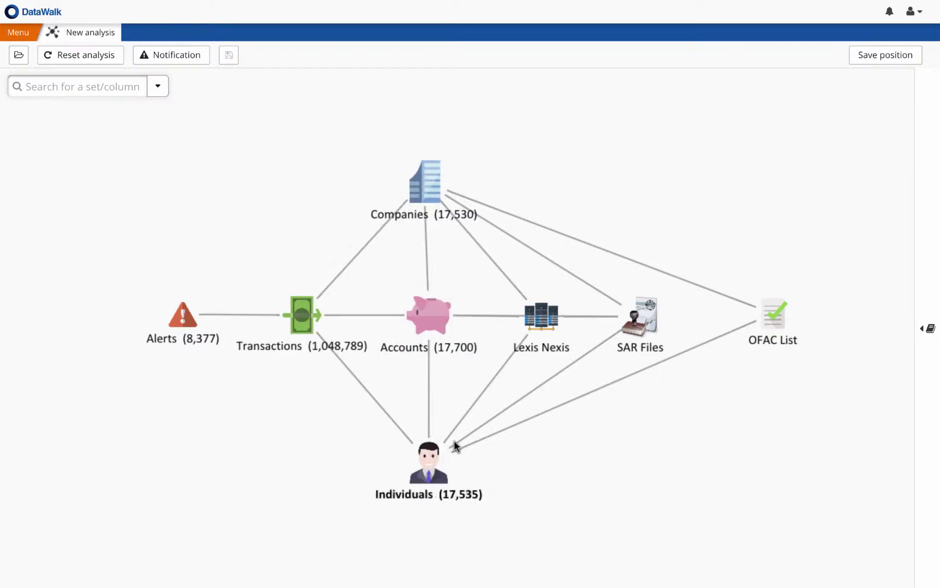
click(548, 323)
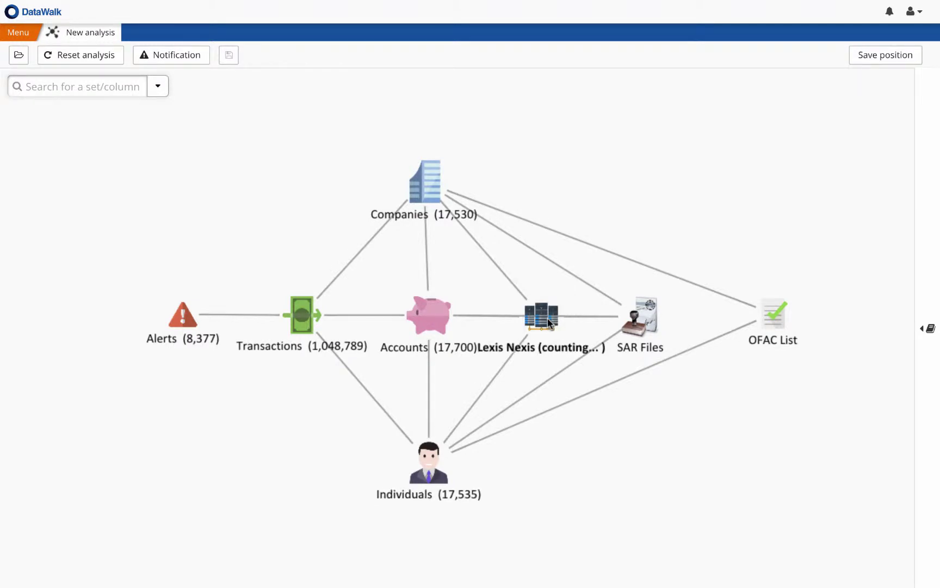
click(655, 314)
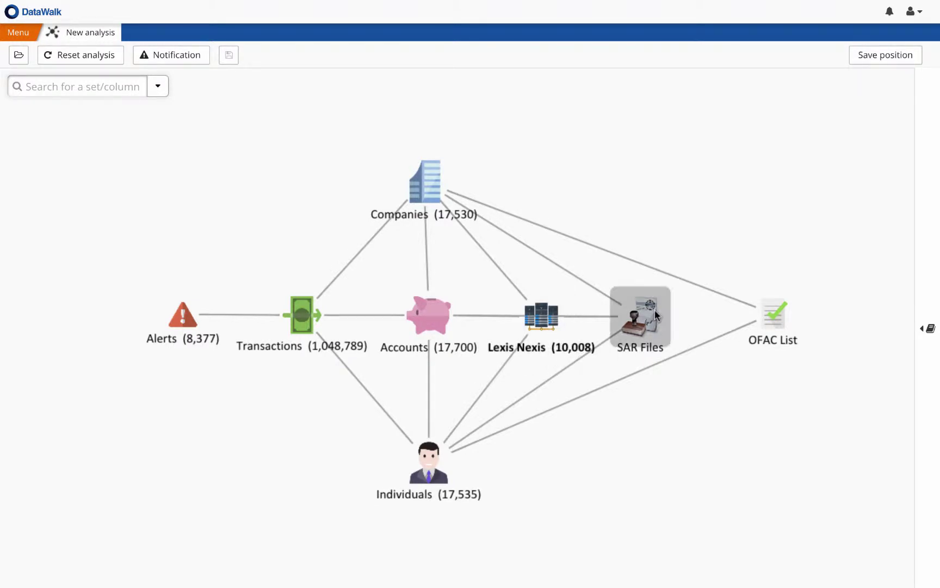
click(766, 313)
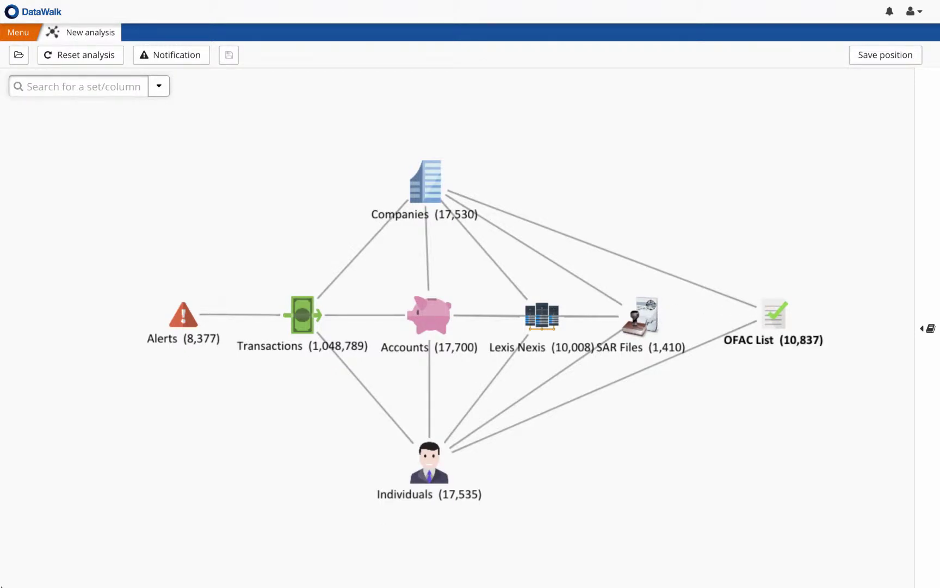
click(22, 59)
Step: Load the New Alert saved analysis and review its single structuring alert
click(64, 188)
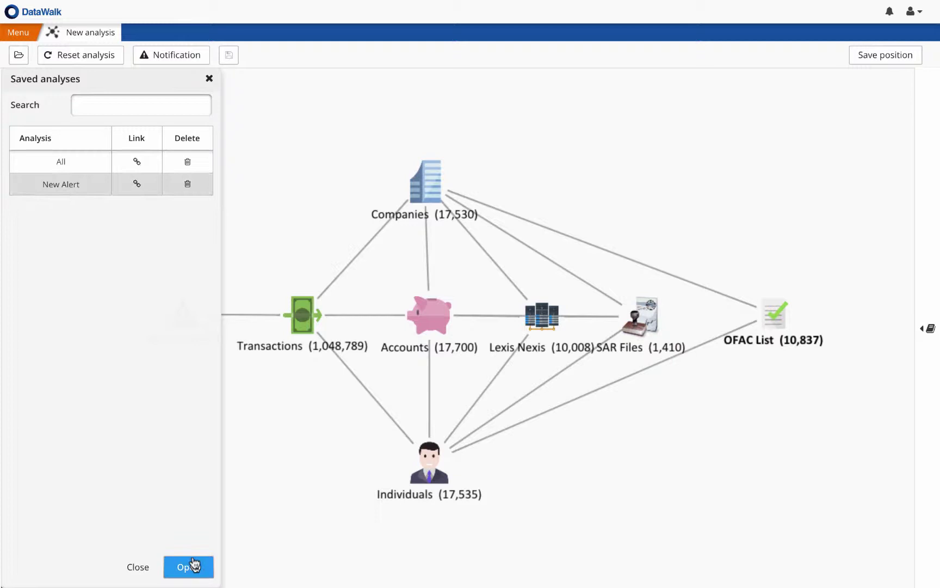
click(198, 576)
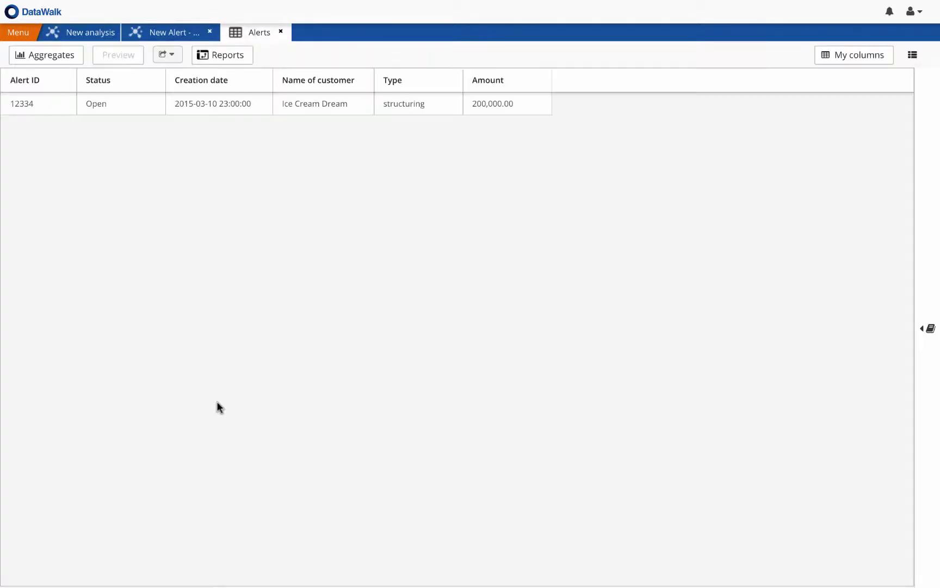
click(281, 32)
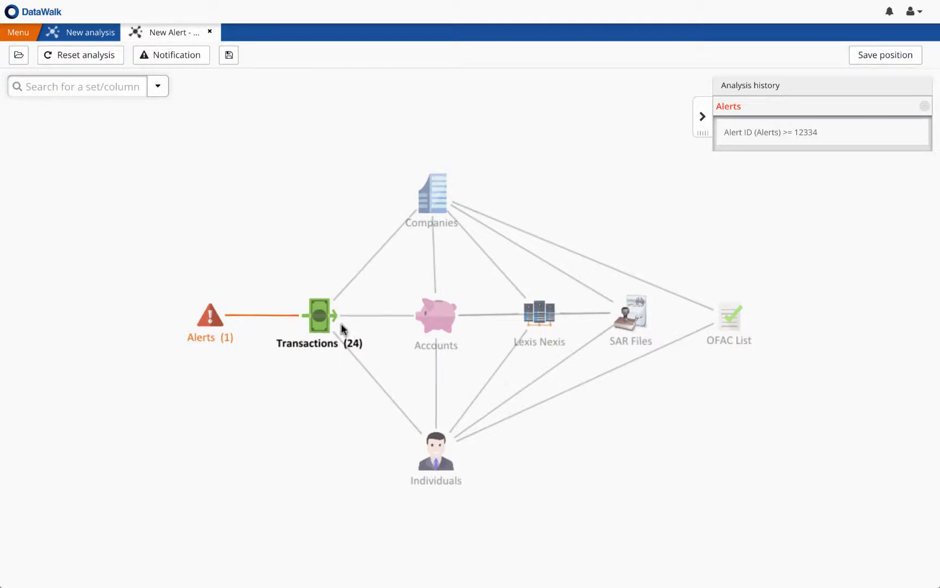
Step: Make Transactions the main set and review the 1 linked account in a table
click(321, 315)
click(355, 354)
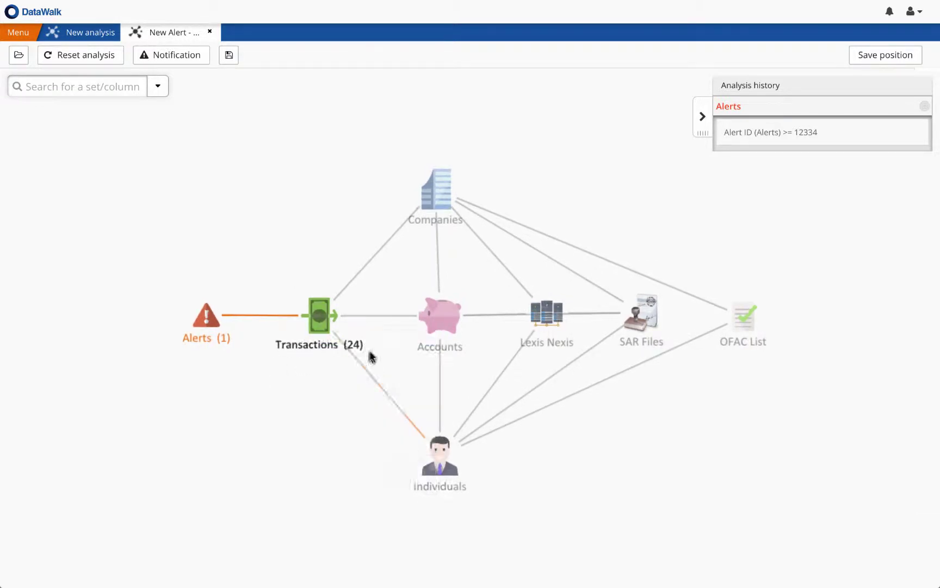
click(431, 326)
click(474, 412)
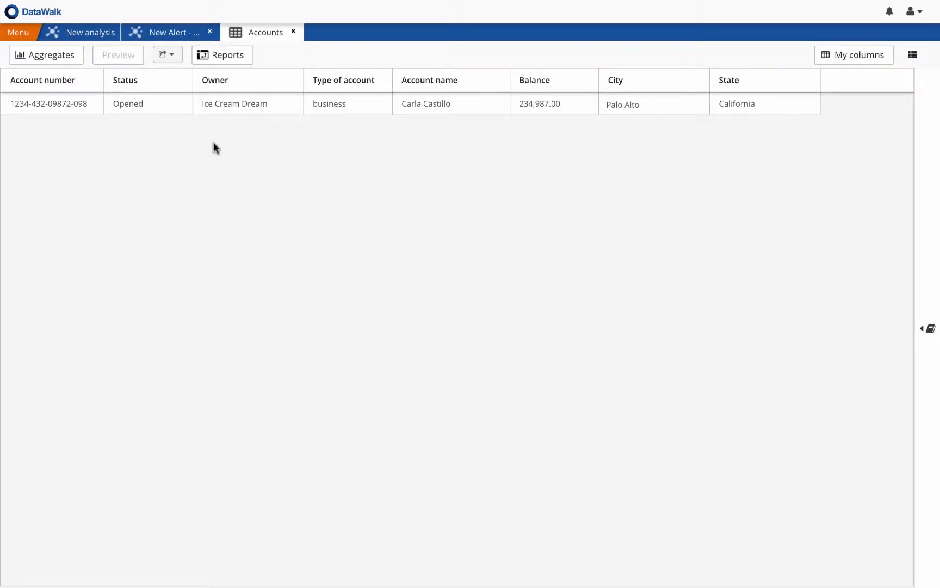
click(294, 32)
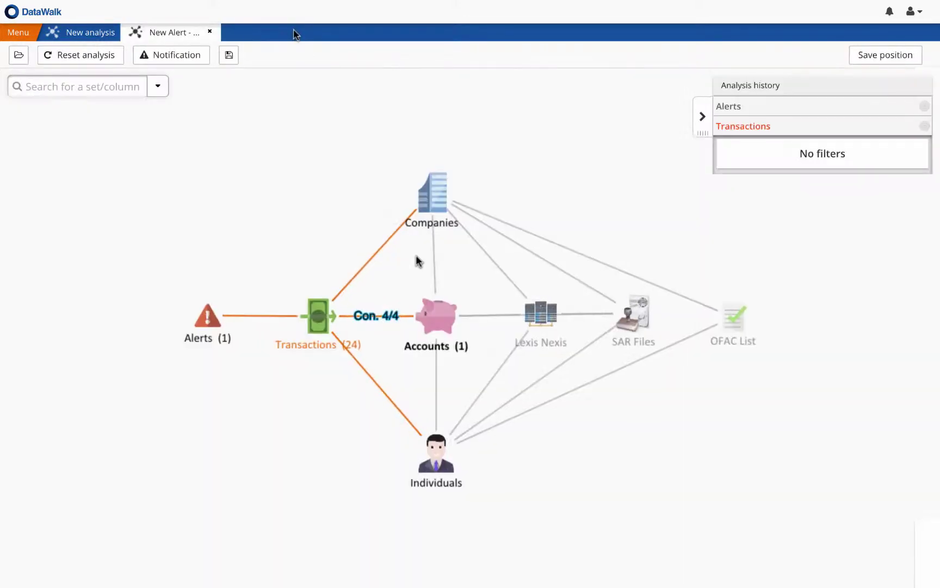
Step: Tabulate the alert's 24 cash deposits of $8,000–$9,000 in San Francisco, New York and Los Angeles
click(321, 309)
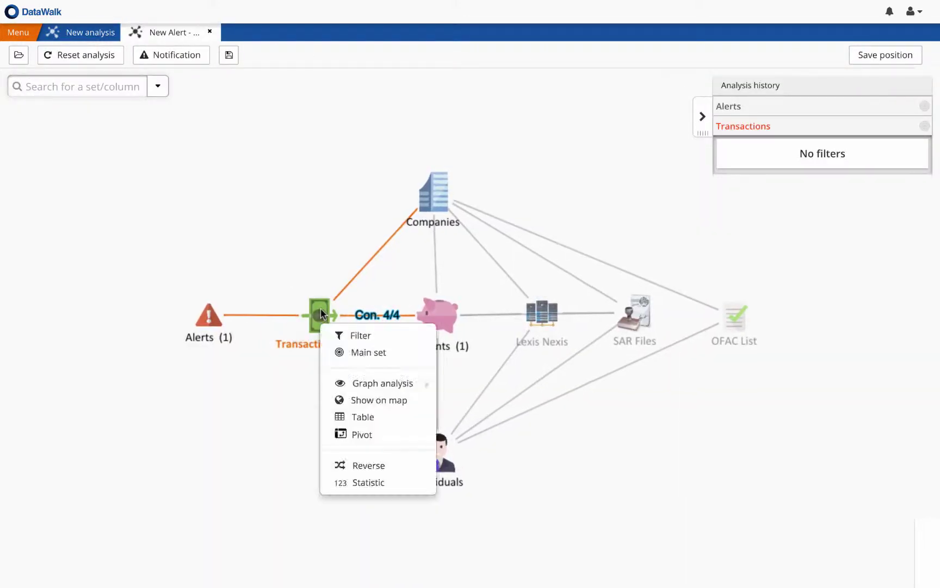
click(360, 417)
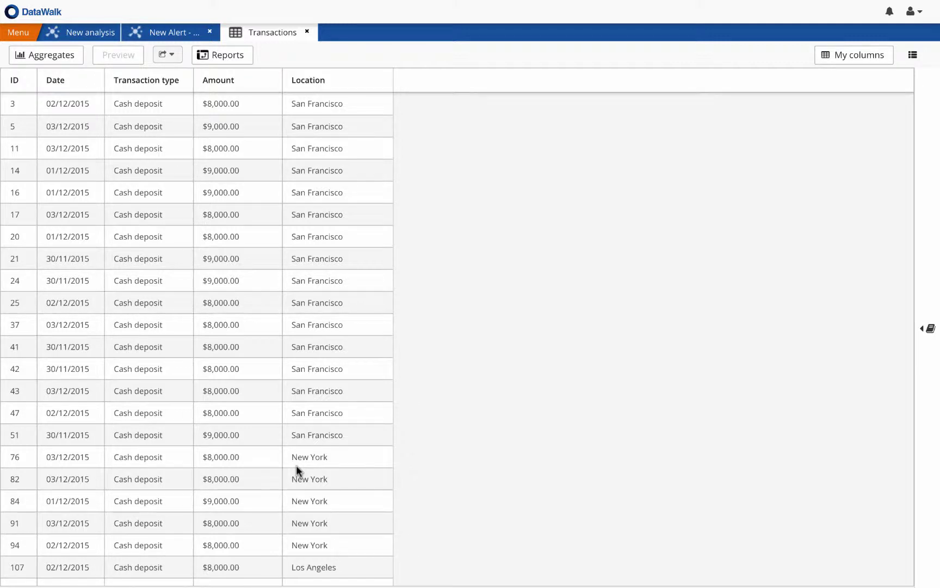
Step: Make Accounts the main set to reach all 51 transactions linked to the account
click(307, 31)
right_click(439, 320)
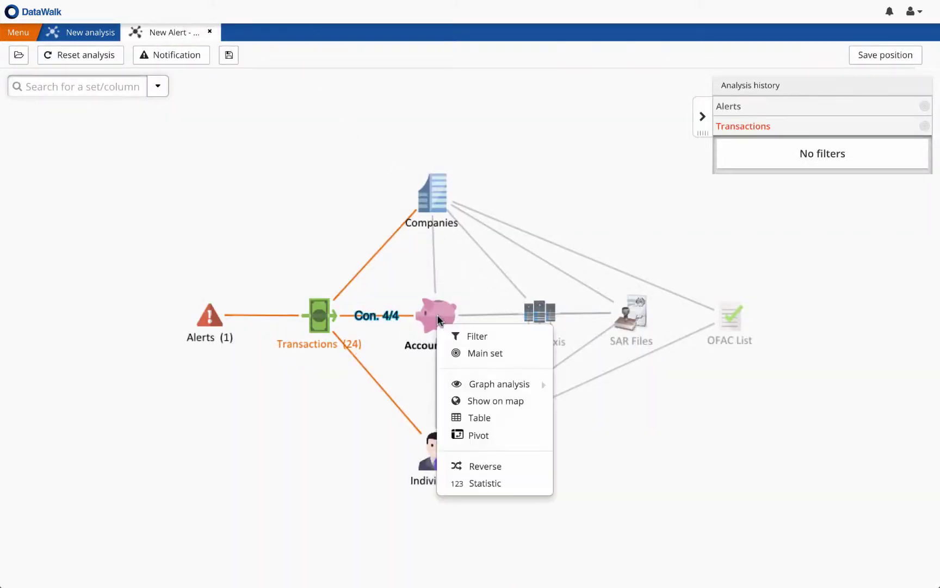
click(473, 353)
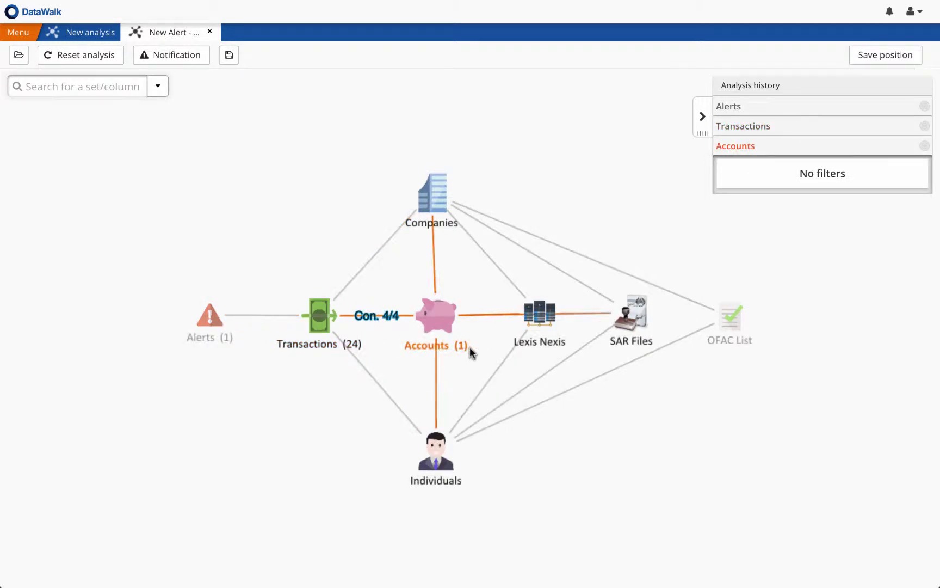
click(313, 309)
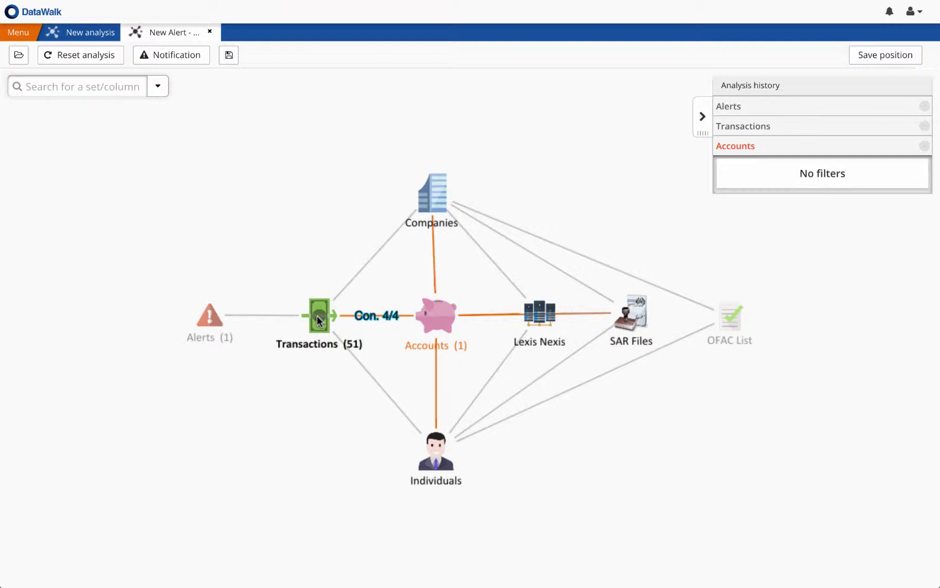
Step: Make Transactions the main set, expanding the analysis to 3 linked accounts
click(317, 317)
click(352, 352)
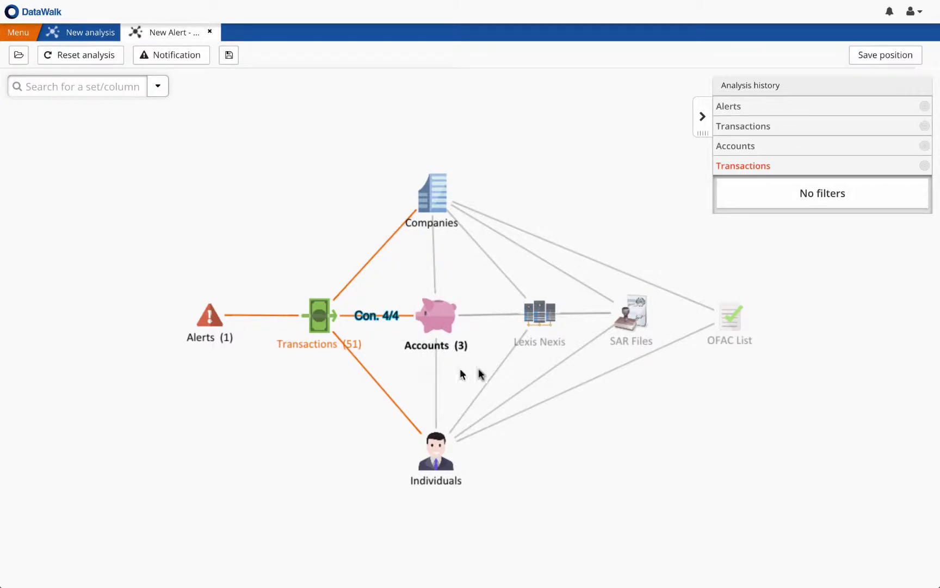
click(443, 320)
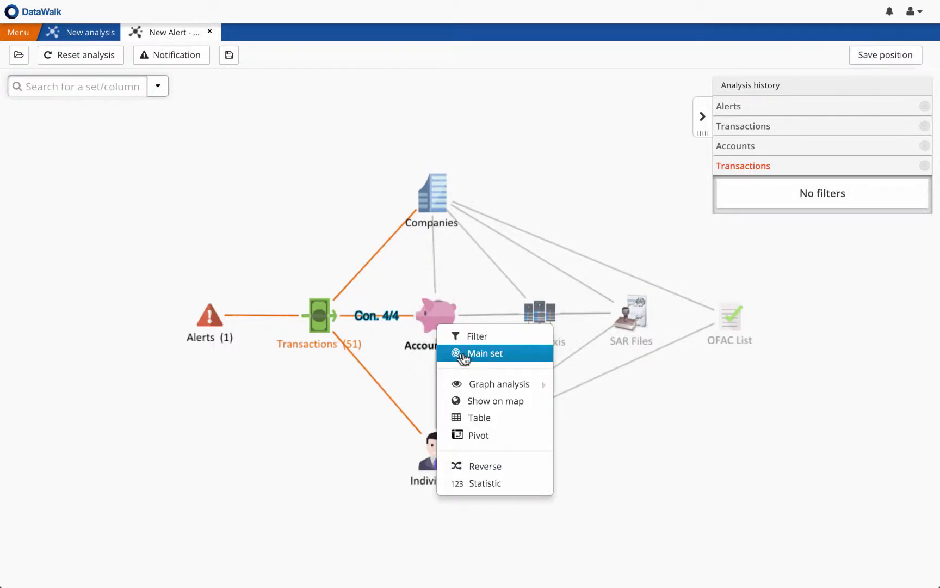
Step: Graph the accounts' money flow and move Diego Trucking and Gonzales Poultry further right
mouse_move(490, 384)
click(589, 403)
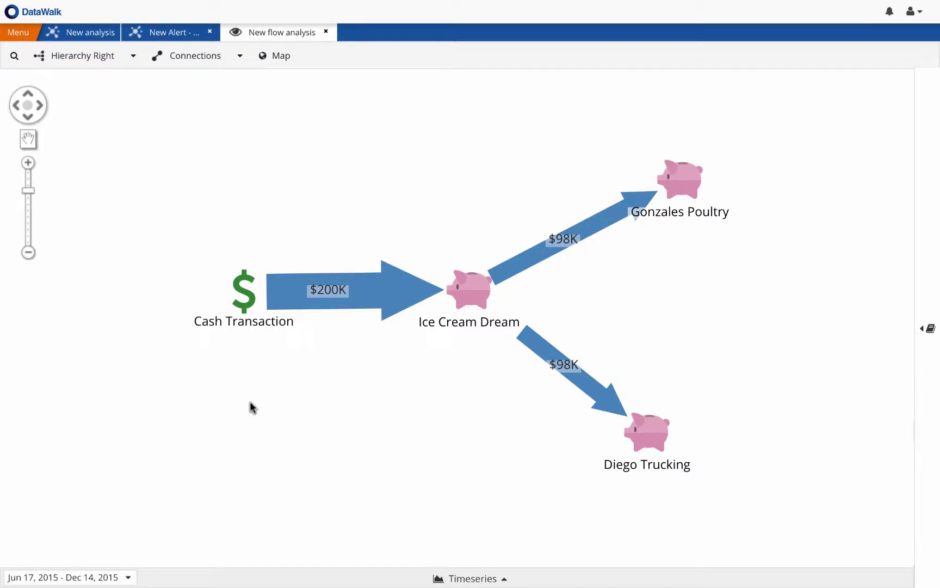
click(659, 427)
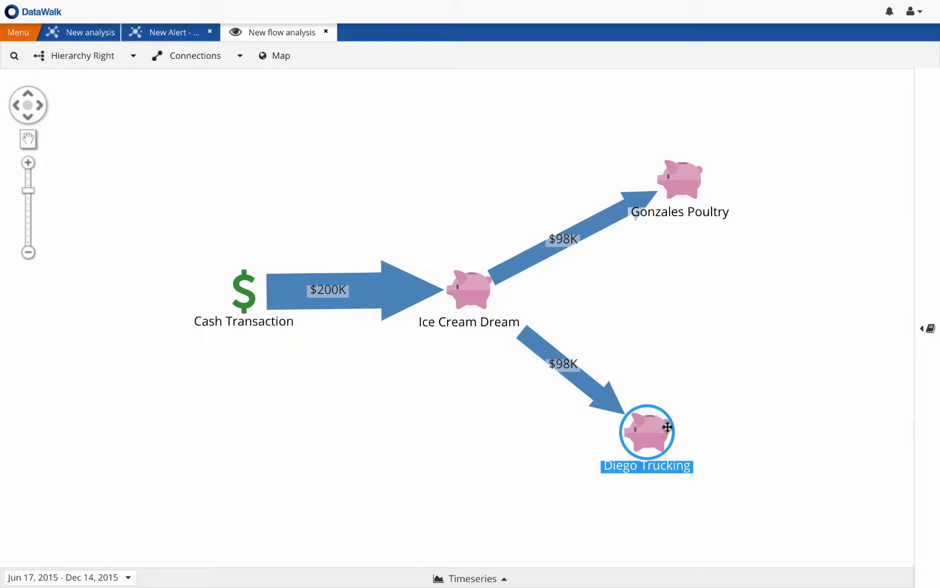
drag(668, 427, 700, 433)
click(702, 175)
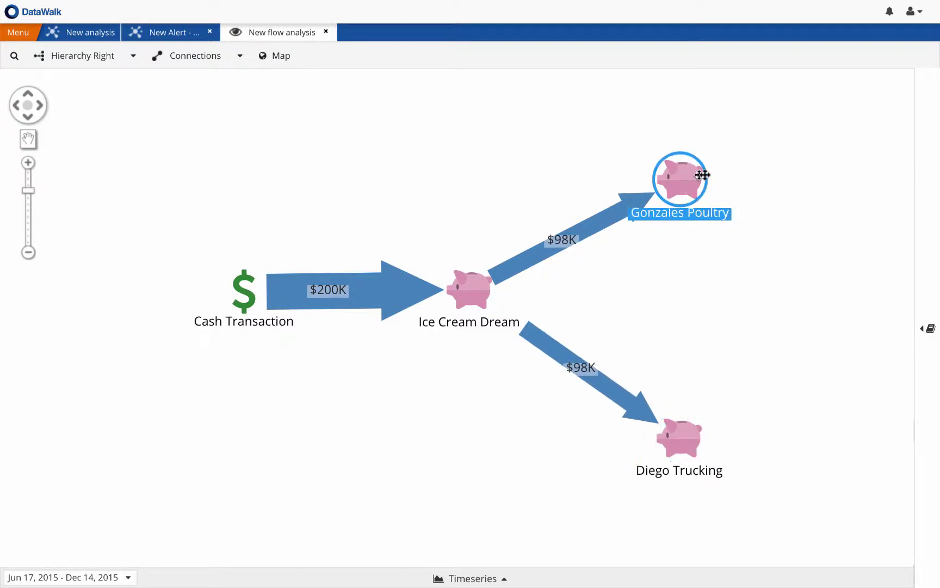
mouse_move(702, 174)
mouse_down()
mouse_move(713, 179)
mouse_move(700, 177)
mouse_up()
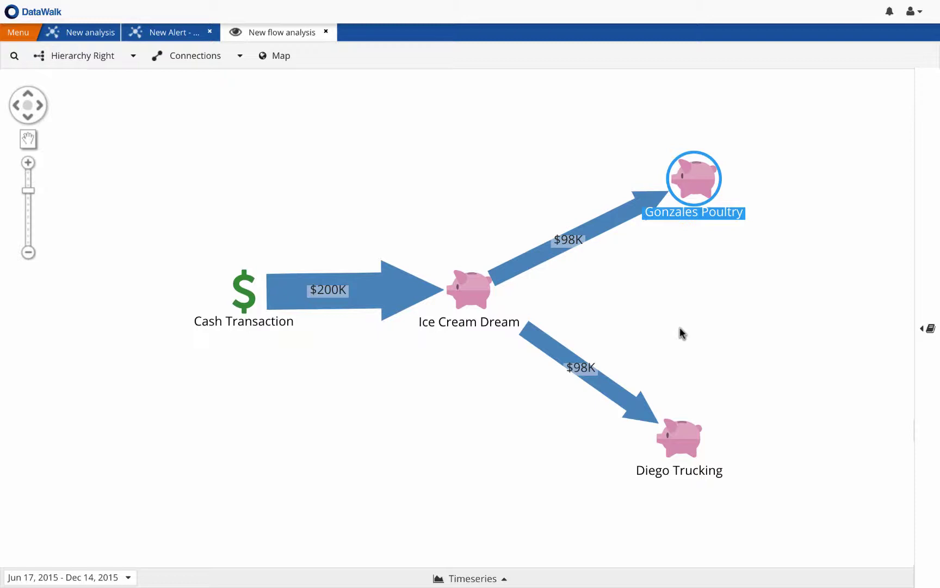
Step: Link two SAR filings each to Diego Trucking and Gonzales Poultry
ctrl+click(687, 439)
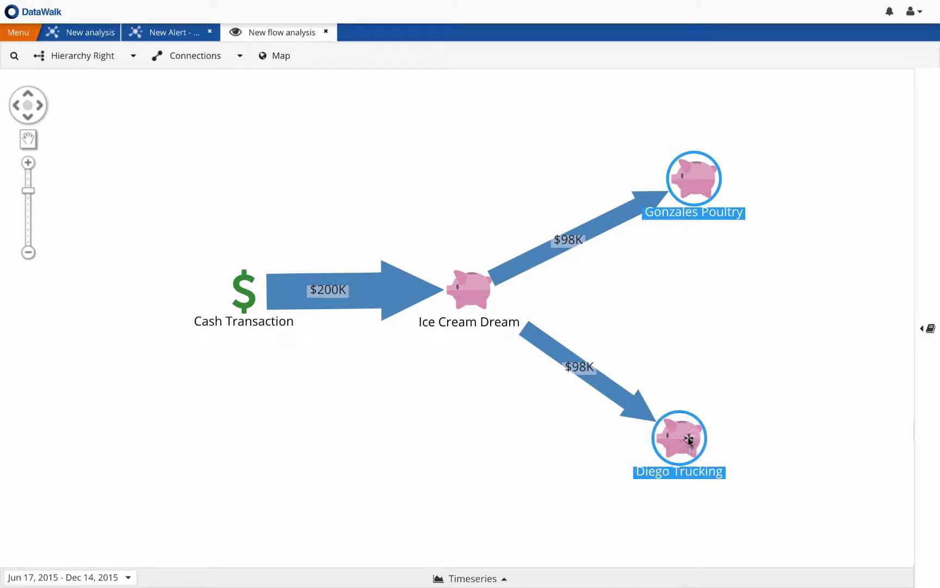
right_click(688, 439)
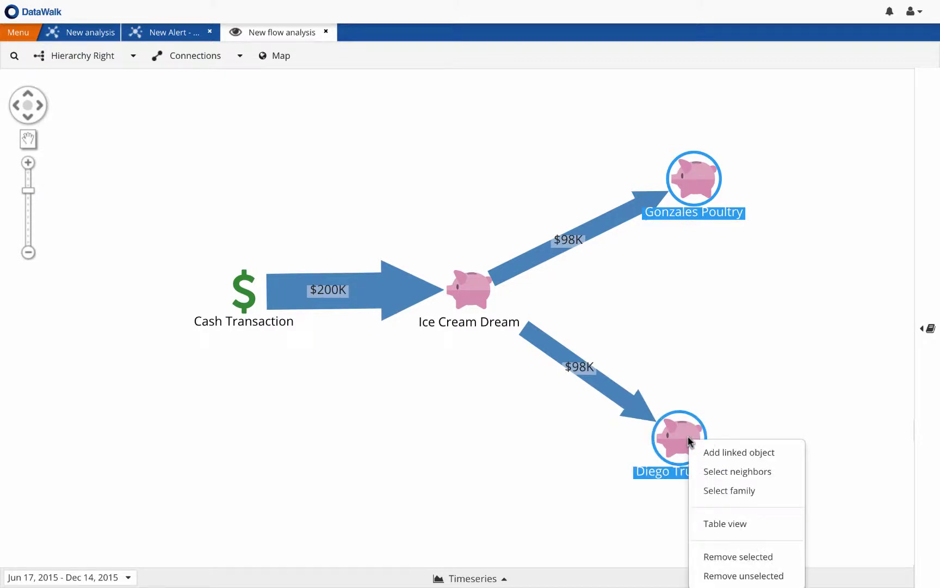
click(745, 453)
click(860, 441)
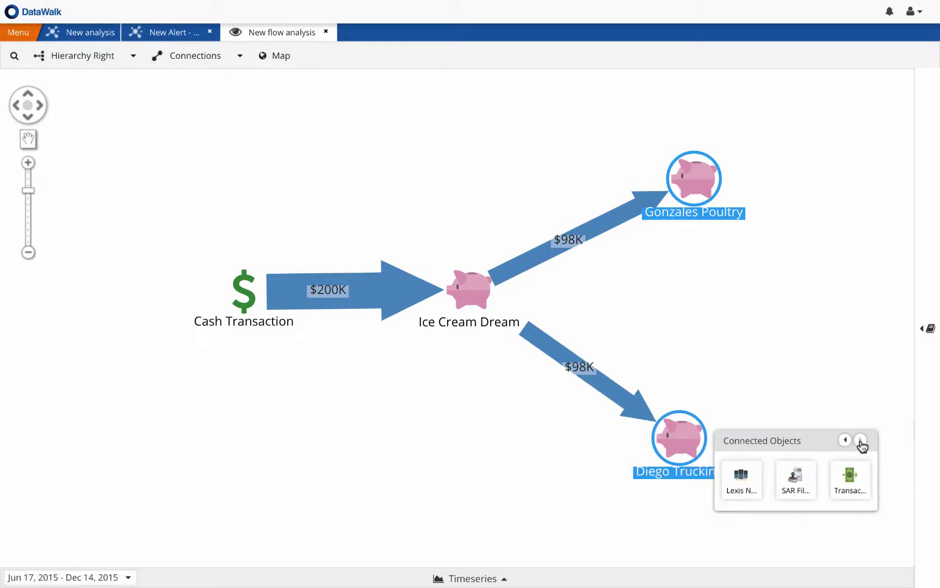
click(796, 479)
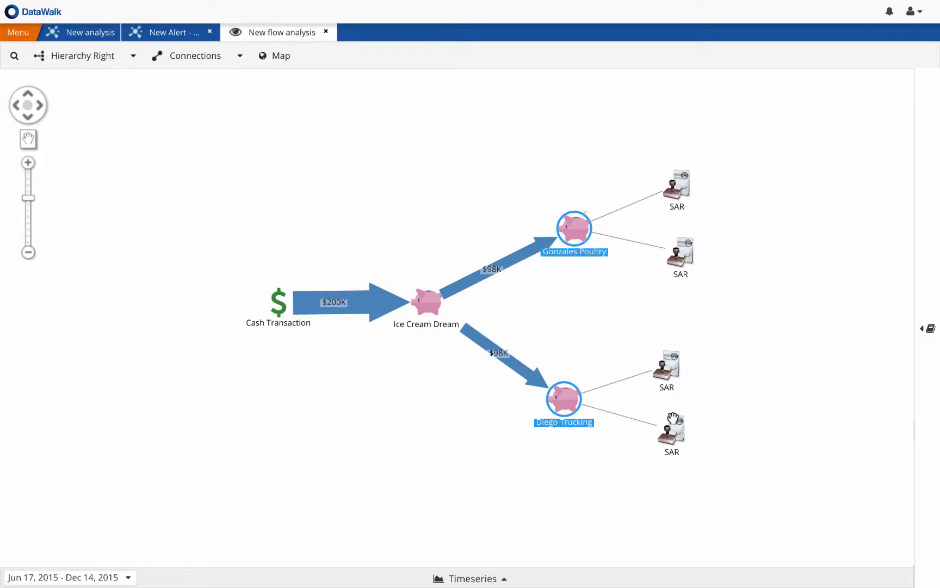
Step: Return to the alert analysis and make Transactions the main set
click(326, 31)
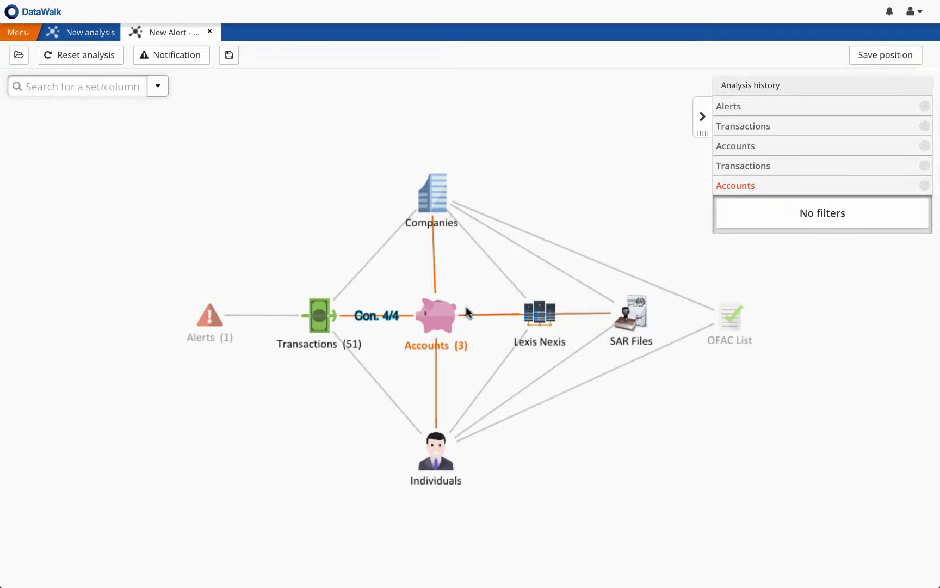
click(316, 316)
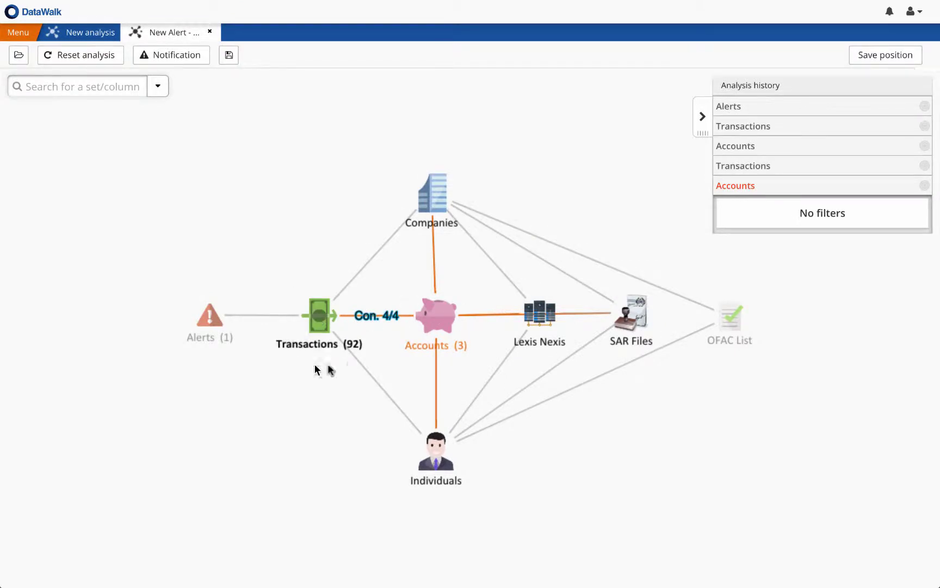
click(321, 316)
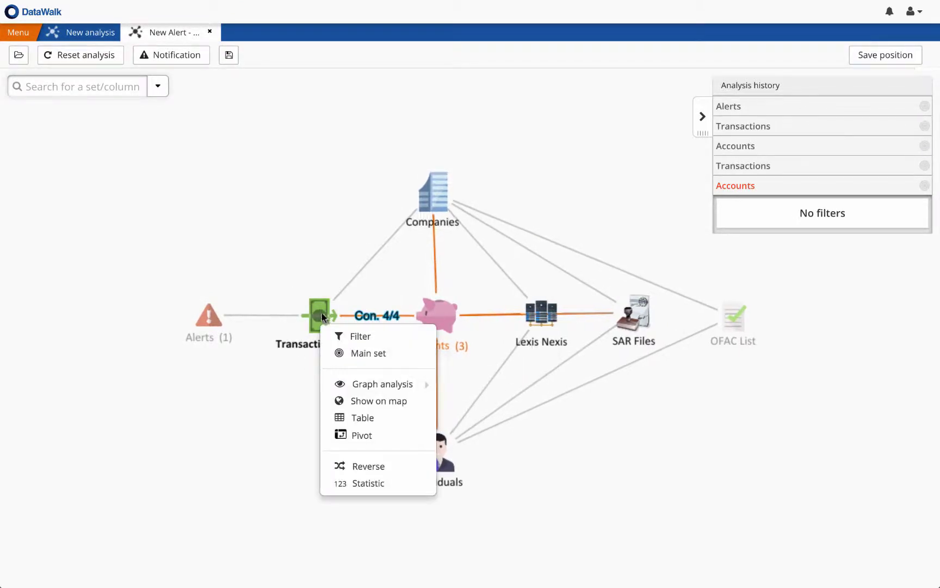
click(348, 354)
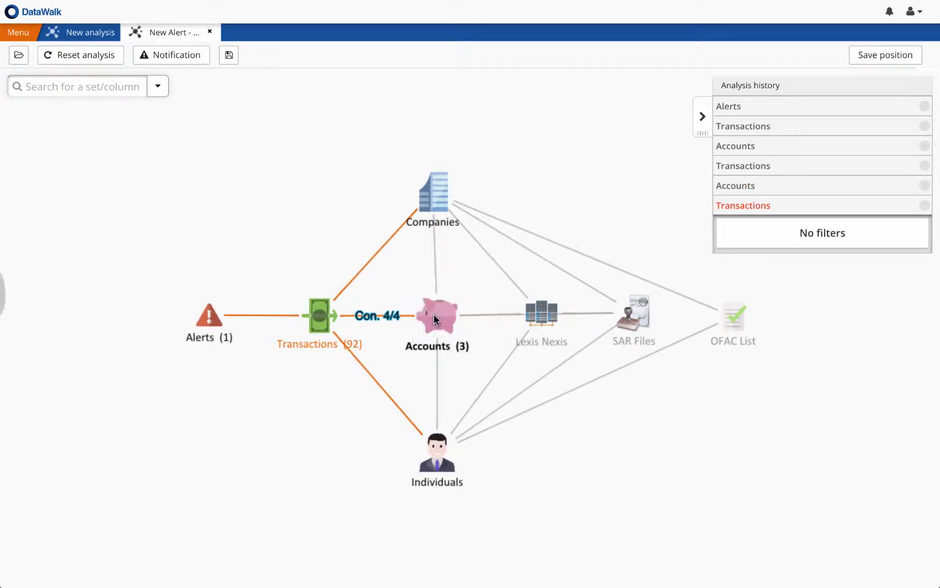
click(434, 313)
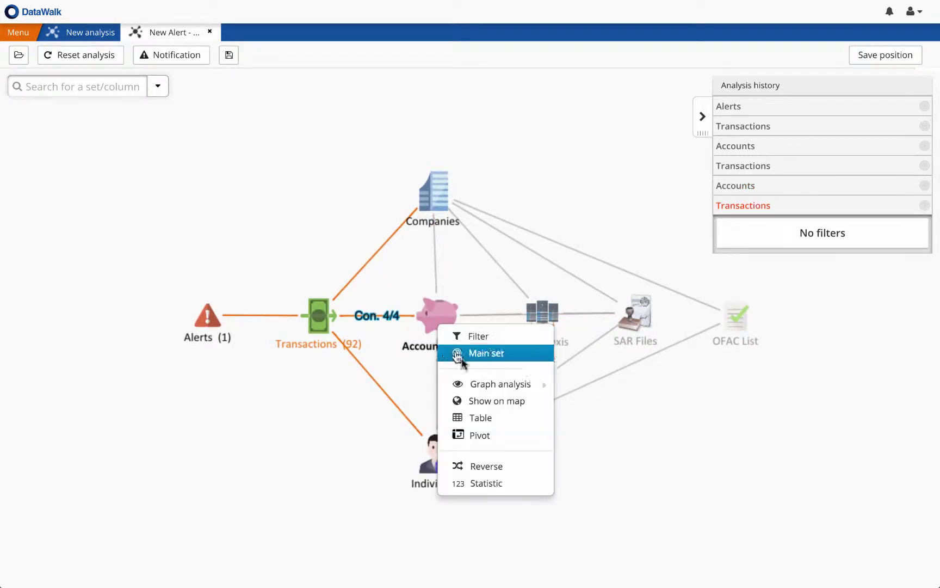
Step: Graph the accounts' flow into El Guapo Exchange with a weekly timeseries peaking 7–13 December
mouse_move(504, 384)
click(578, 401)
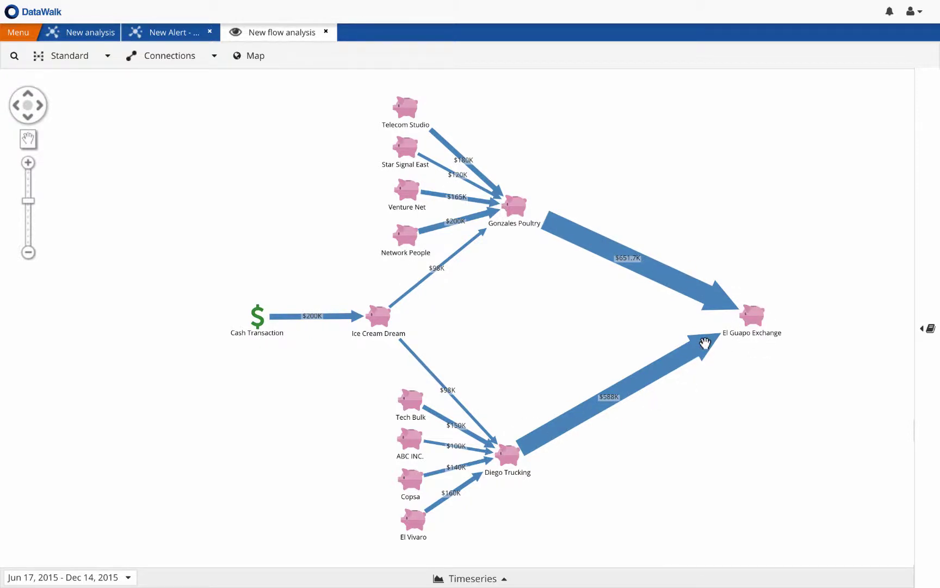
click(505, 579)
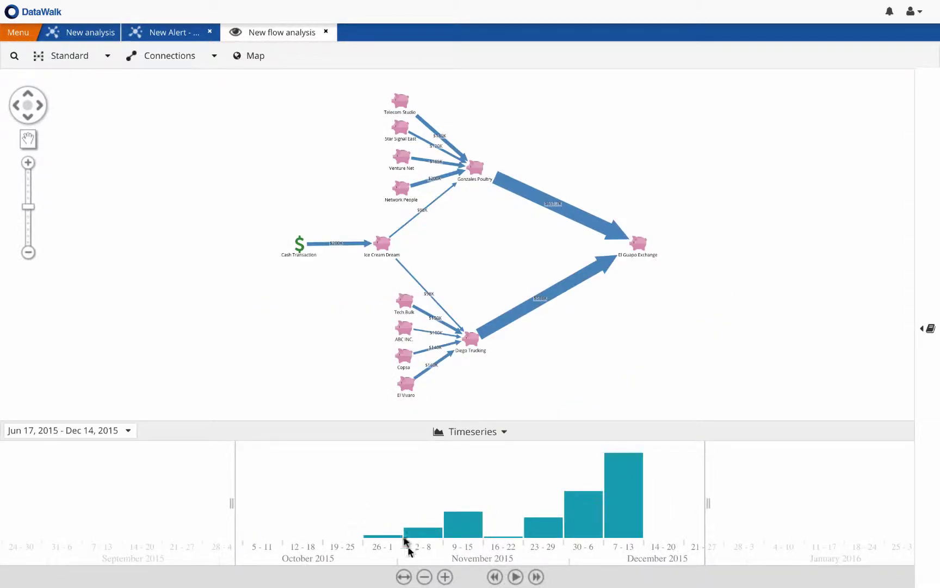
Step: Animate the autumn 2015 transactions week by week until every flow edge reappears
drag(428, 489, 708, 481)
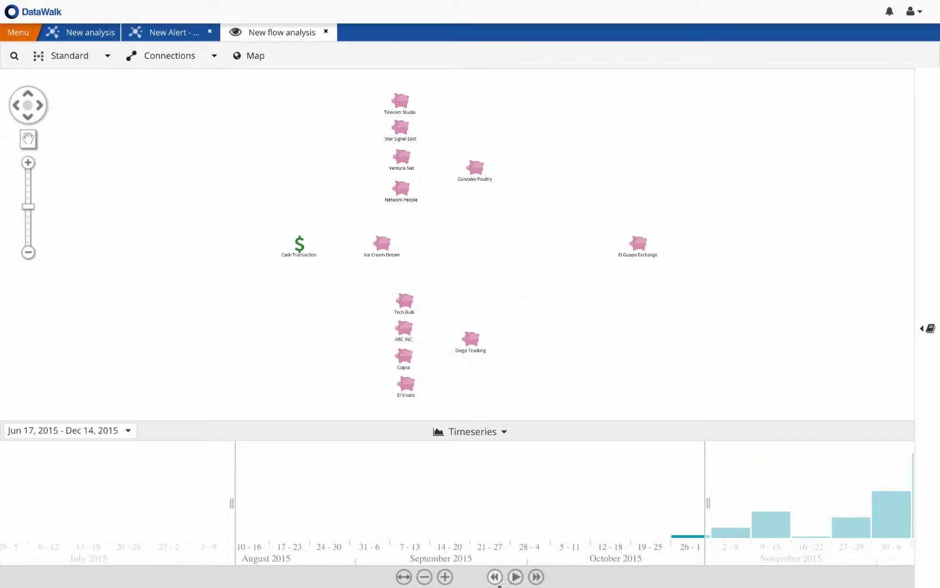
click(514, 577)
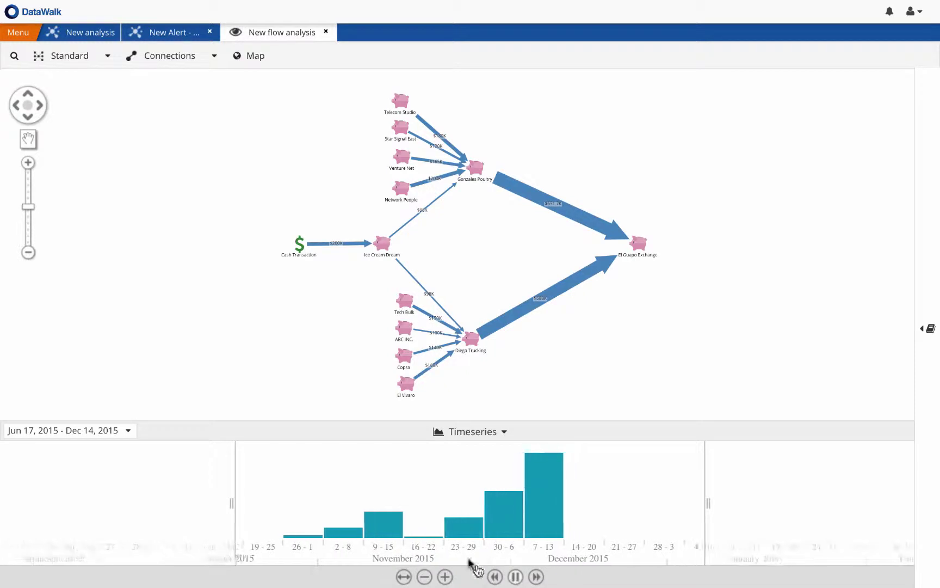
click(516, 577)
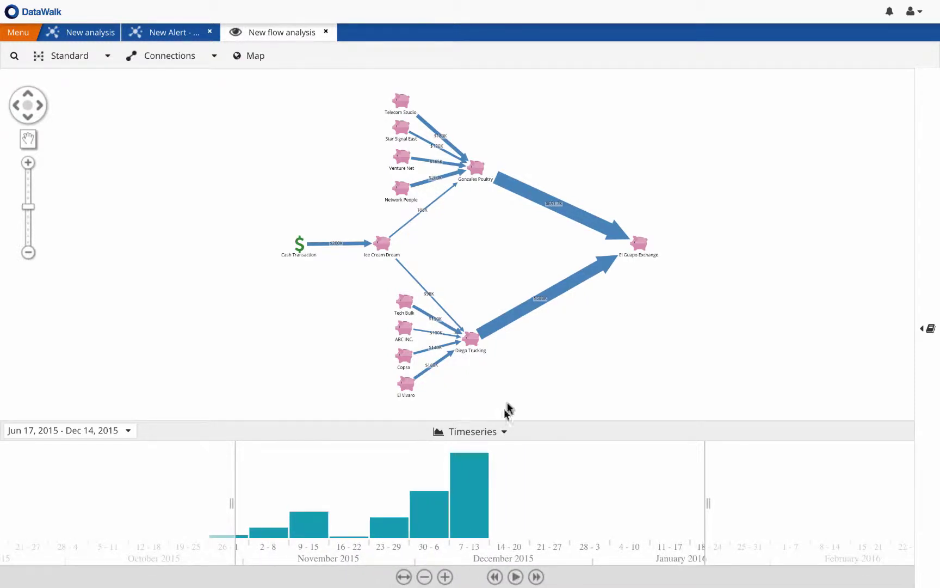
Step: Review the four $147,000 wire transfers behind the $588K flow
right_click(555, 293)
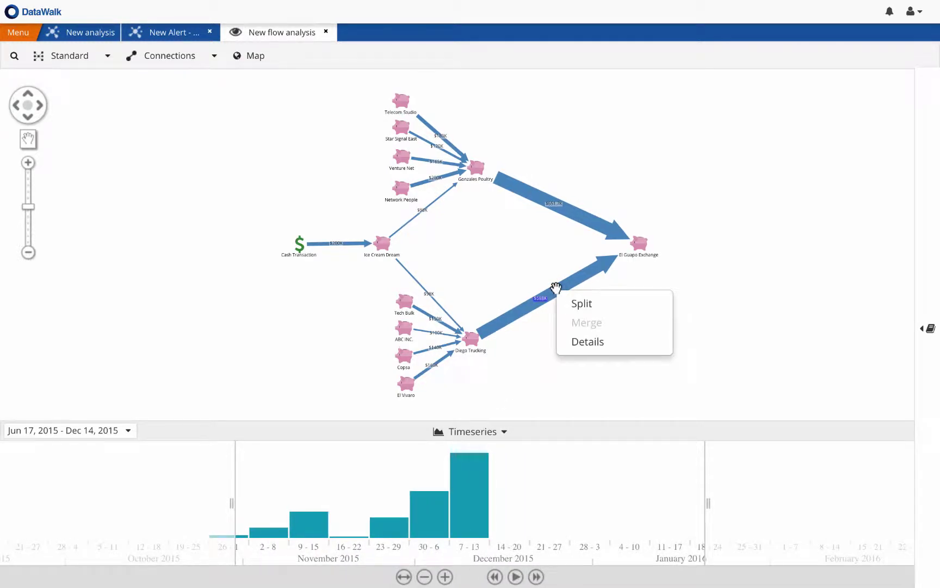
scroll(555, 294, up, 2)
scroll(578, 343, up, 3)
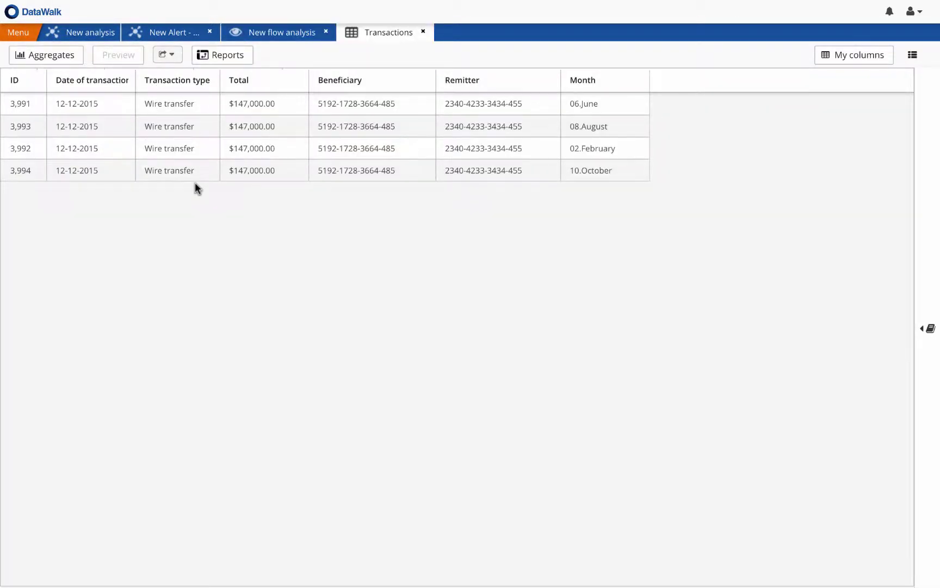
click(424, 32)
Step: Link El Guapo Exchange to its two SAR filings
right_click(578, 248)
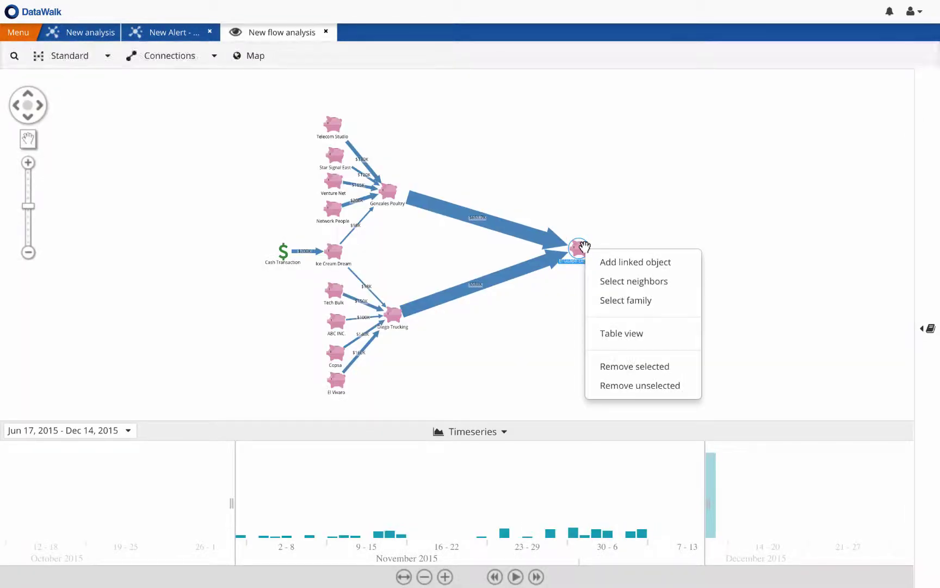
click(613, 263)
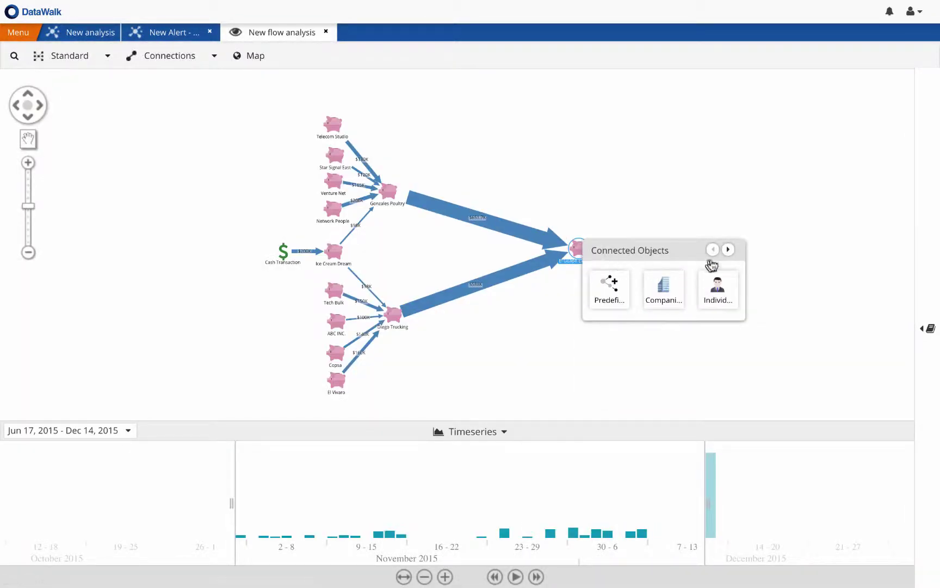
click(730, 251)
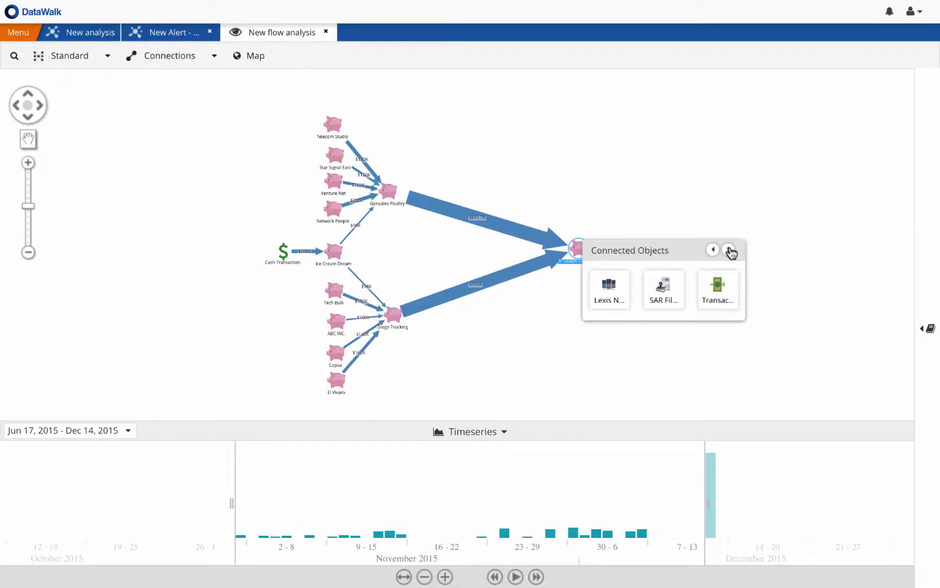
click(665, 291)
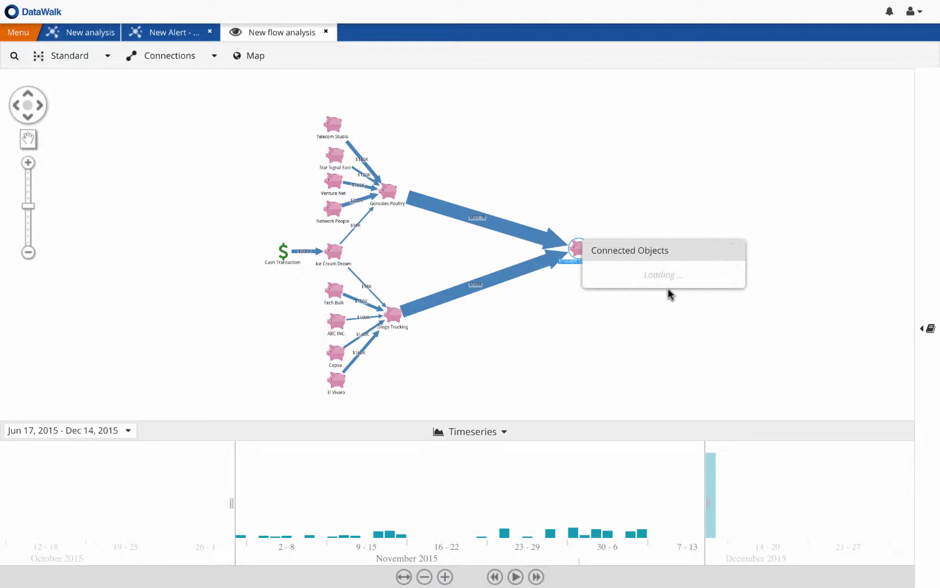
Step: Lay the money-flow network over a map, placing each company by location with El Guapo Exchange in Mexico
click(250, 55)
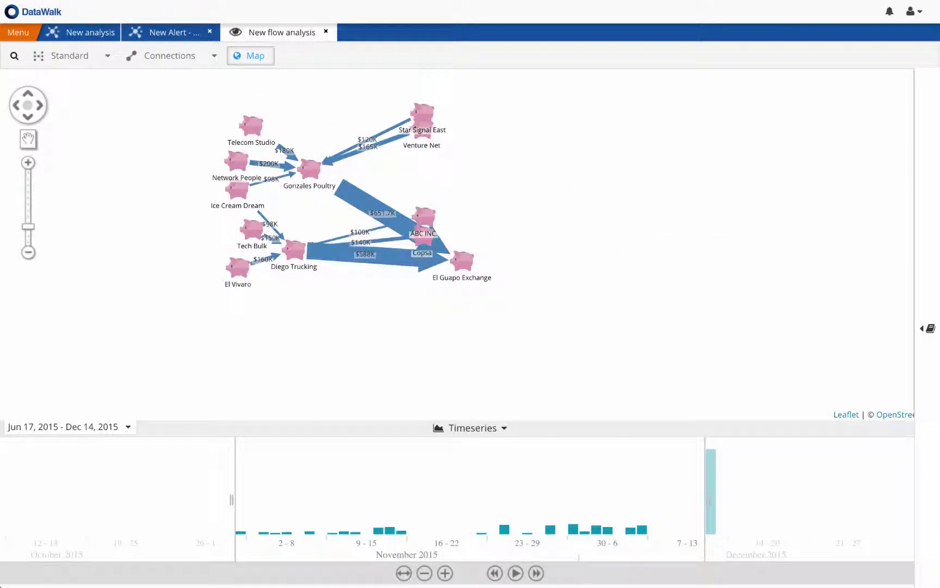